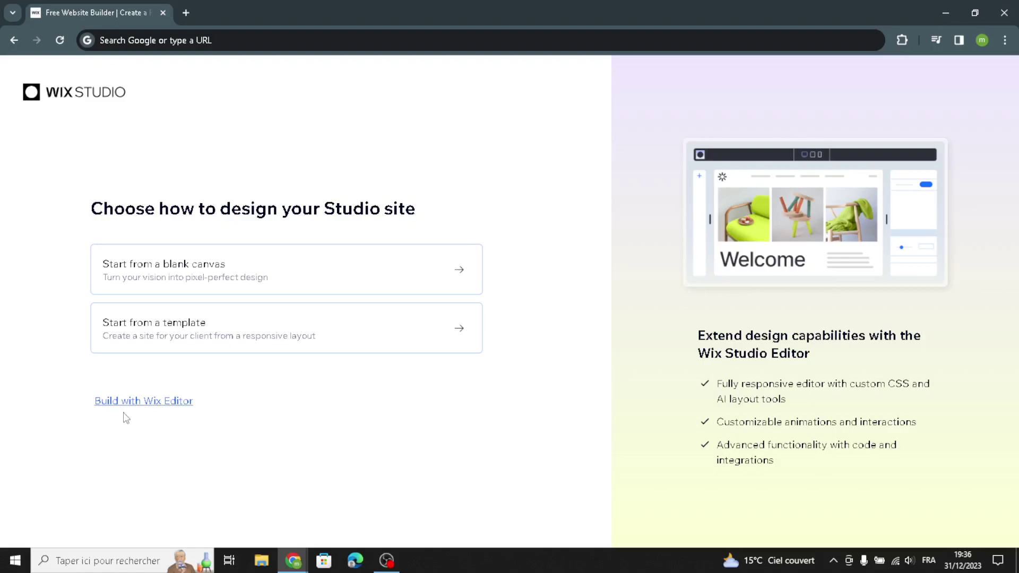
# Start a Wix Editor site without AI and set its type to Custom Label Printer by searching for "printable stickers and labels"
pyautogui.click(158, 401)
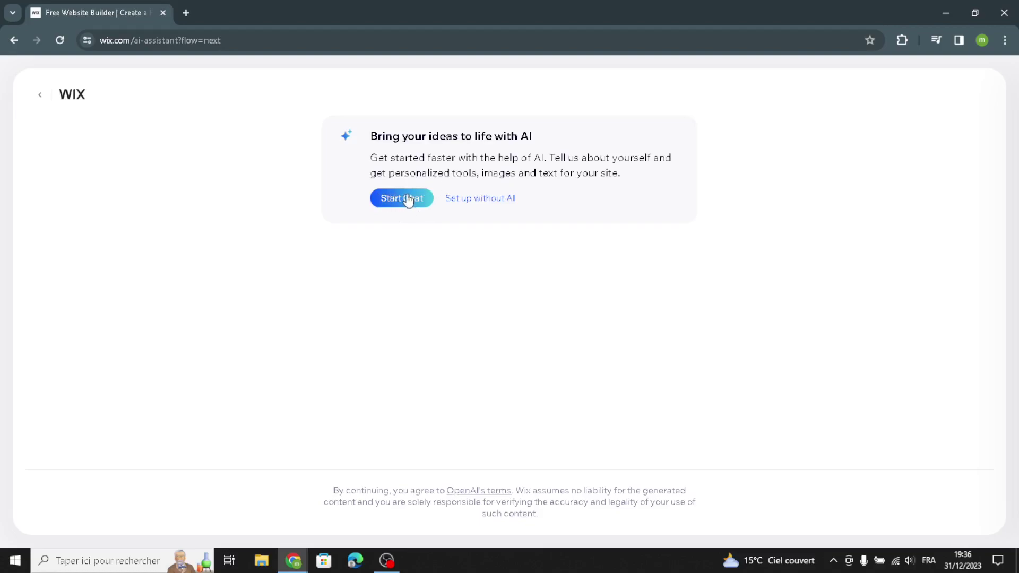
pyautogui.click(472, 201)
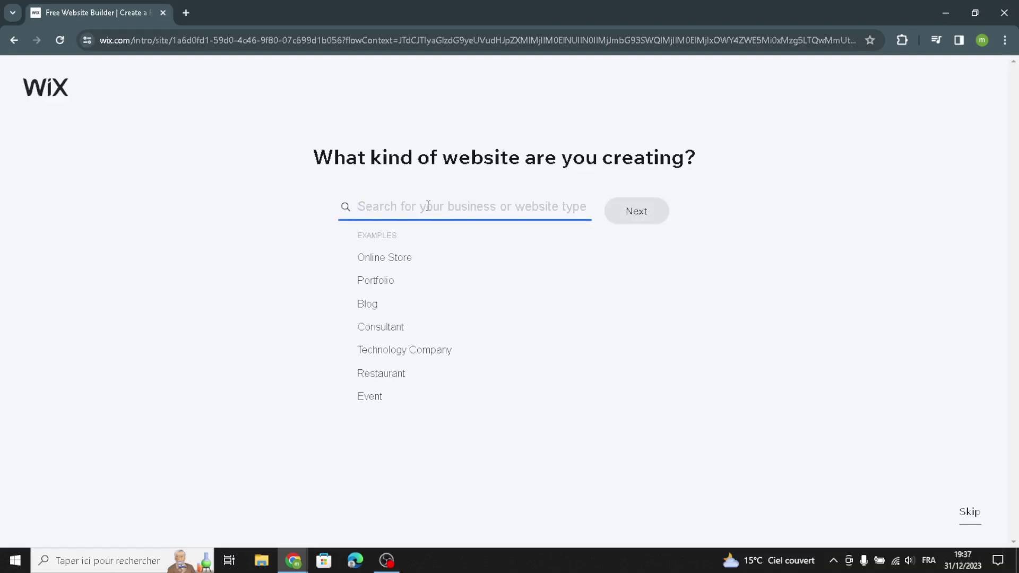
pyautogui.write('print')
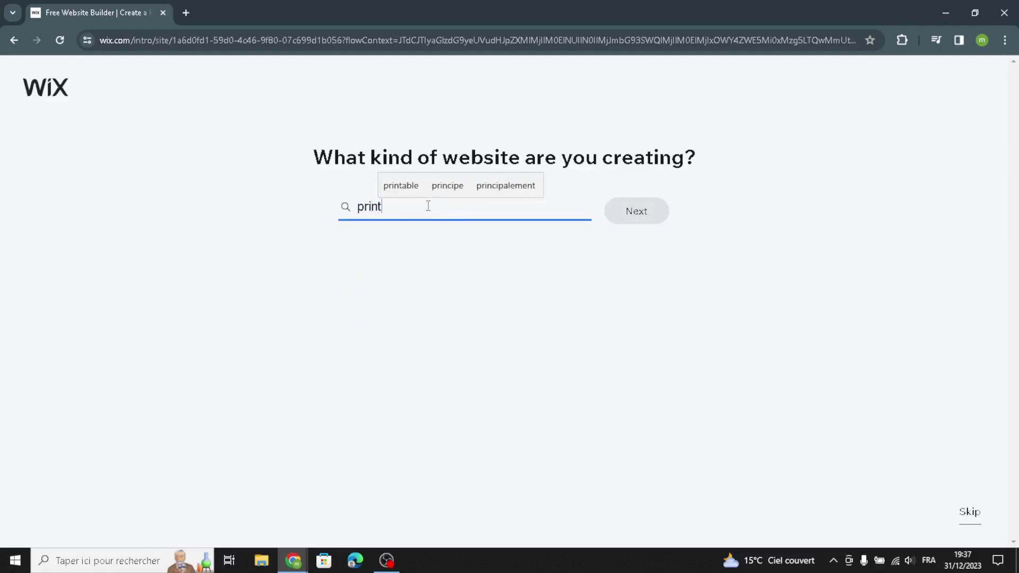
pyautogui.write('abm')
pyautogui.press('BackSpace')
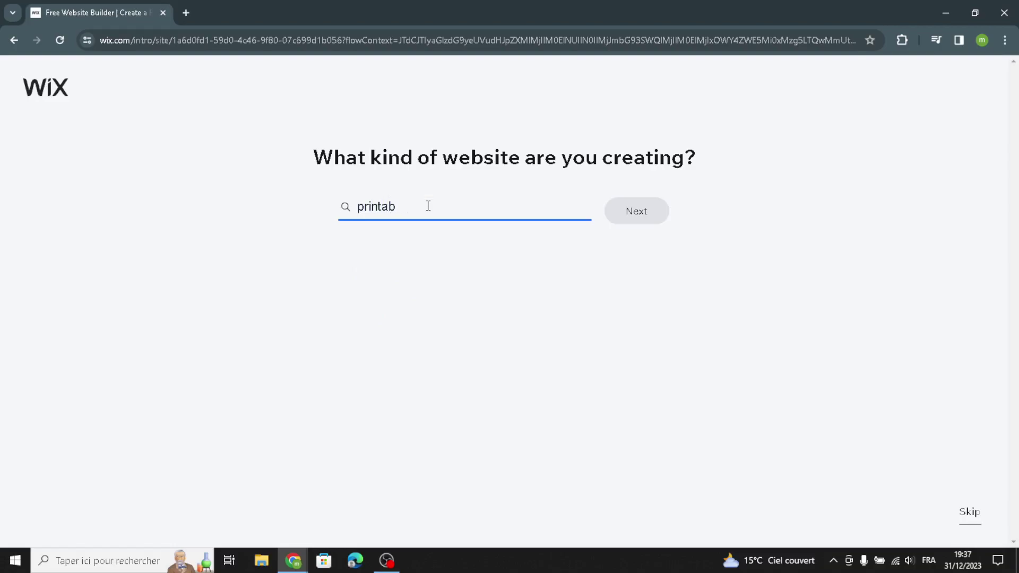
pyautogui.write('le stickers and labels')
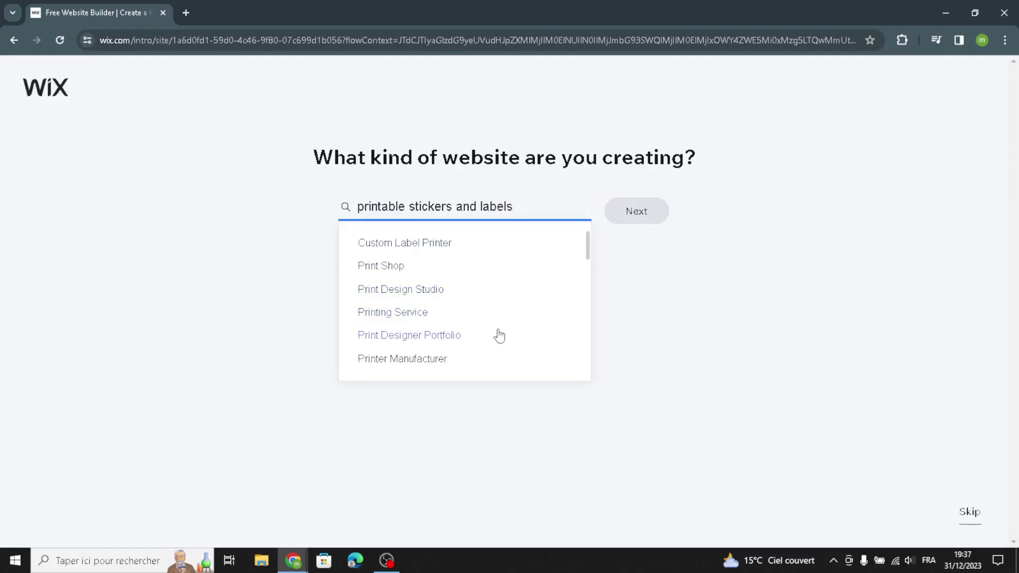
pyautogui.click(438, 246)
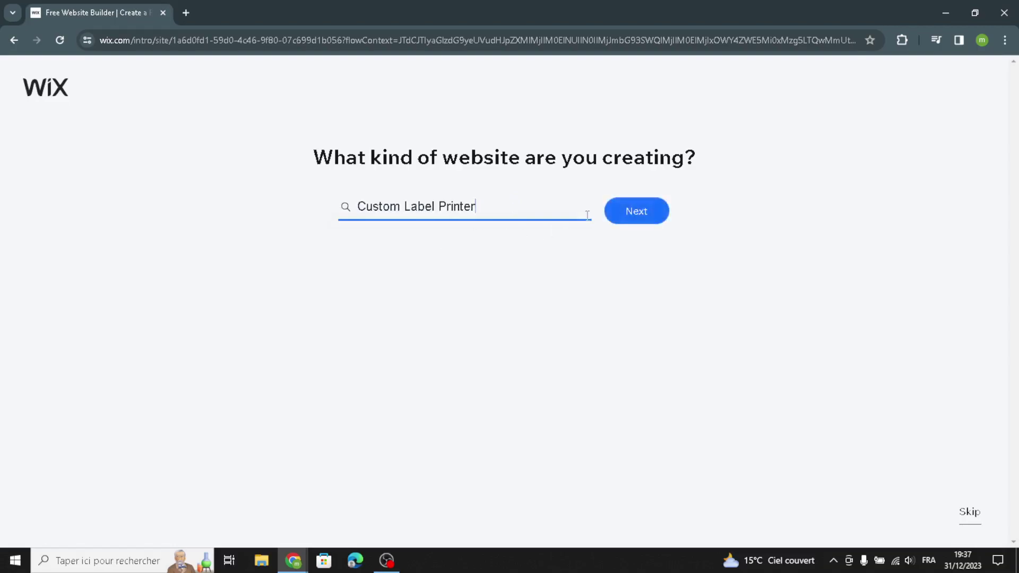
pyautogui.click(631, 212)
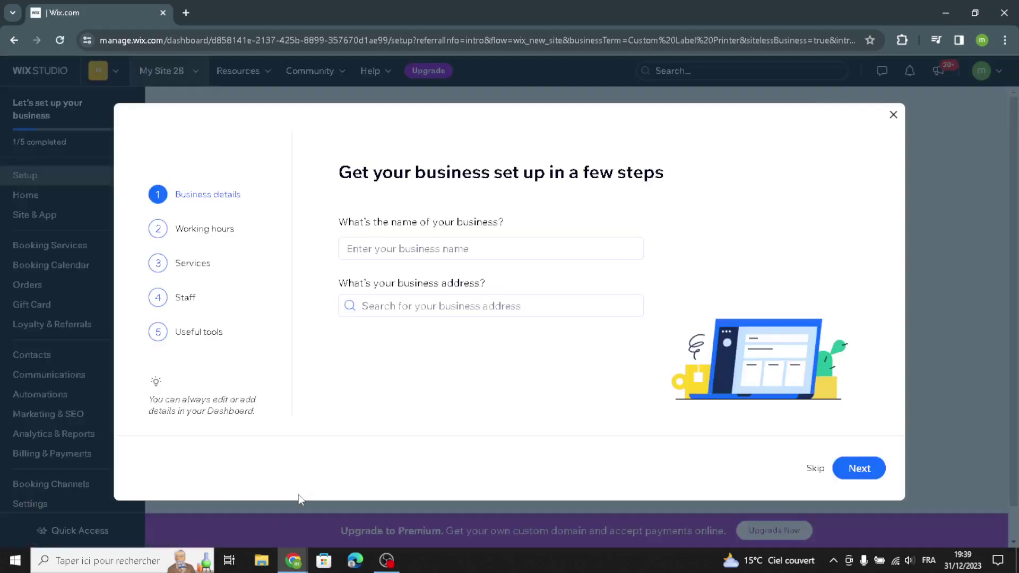
# Name the business PrintPicks and continue the business setup with the address left blank
pyautogui.click(388, 256)
pyautogui.write('PrintPicks')
pyautogui.click(386, 314)
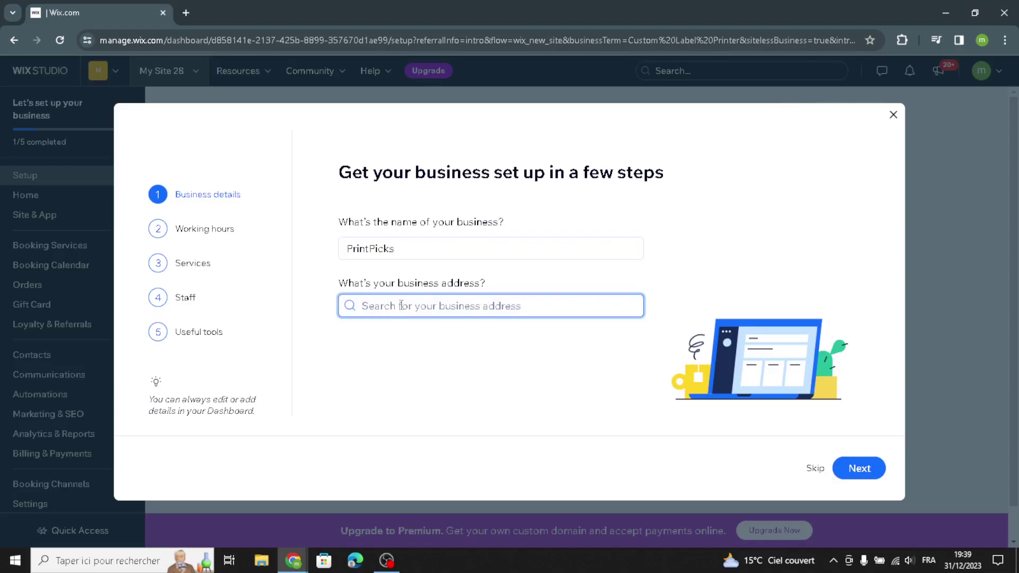
pyautogui.click(858, 469)
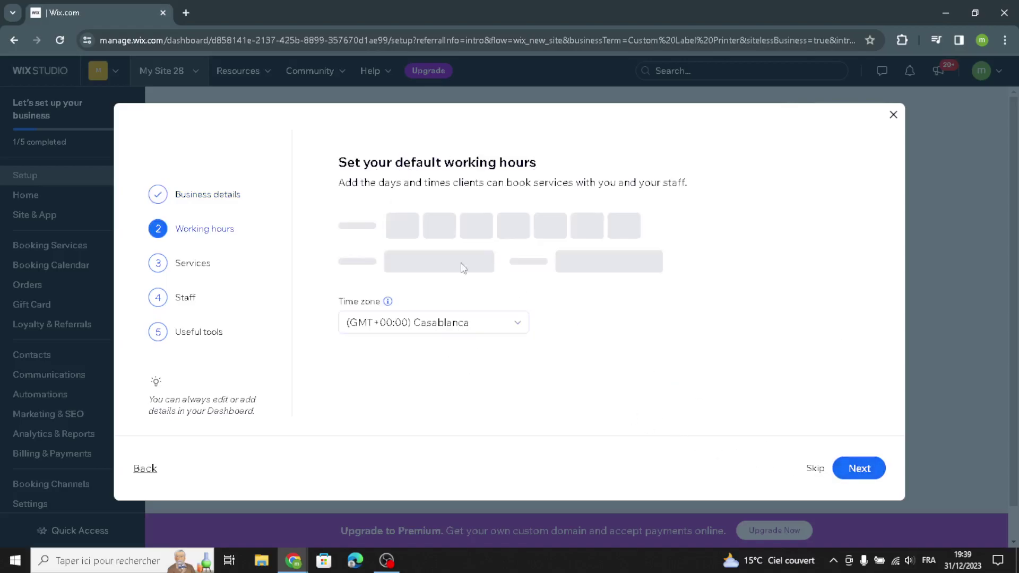
# Keep the default working hours and staff member, and continue through the setup without selecting any services
pyautogui.click(857, 469)
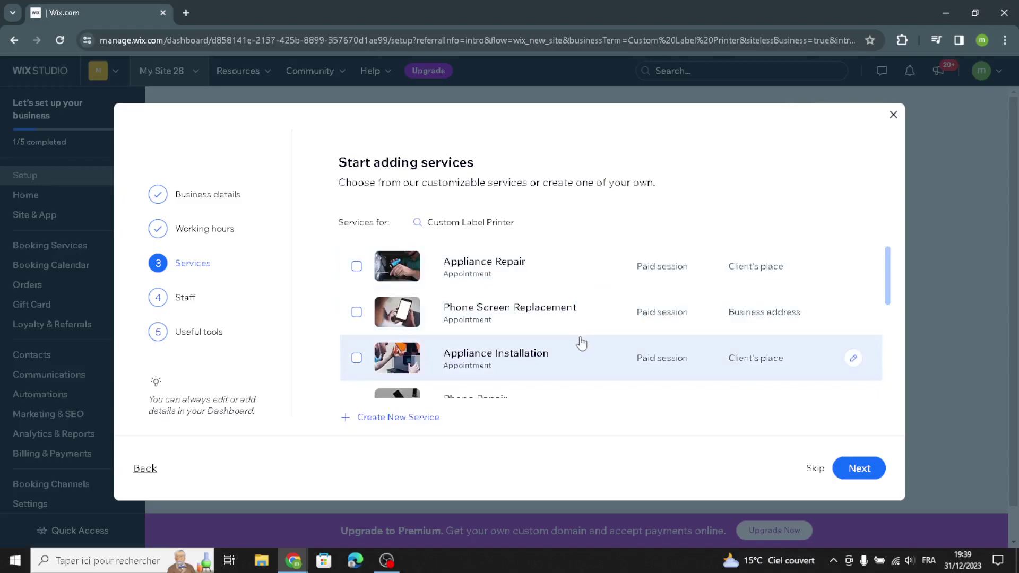
pyautogui.scroll(-4, 567, 355)
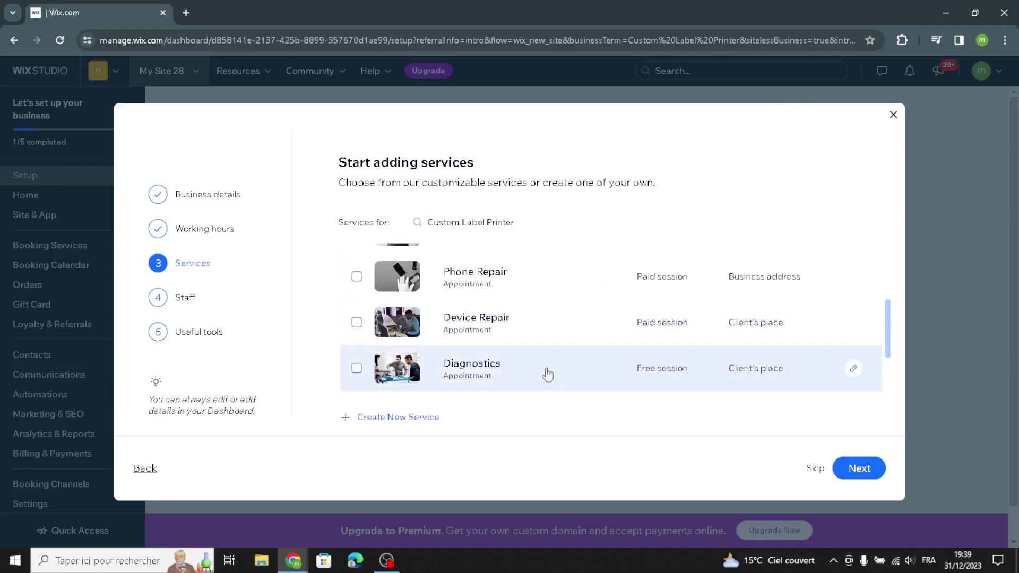
pyautogui.scroll(5, 546, 372)
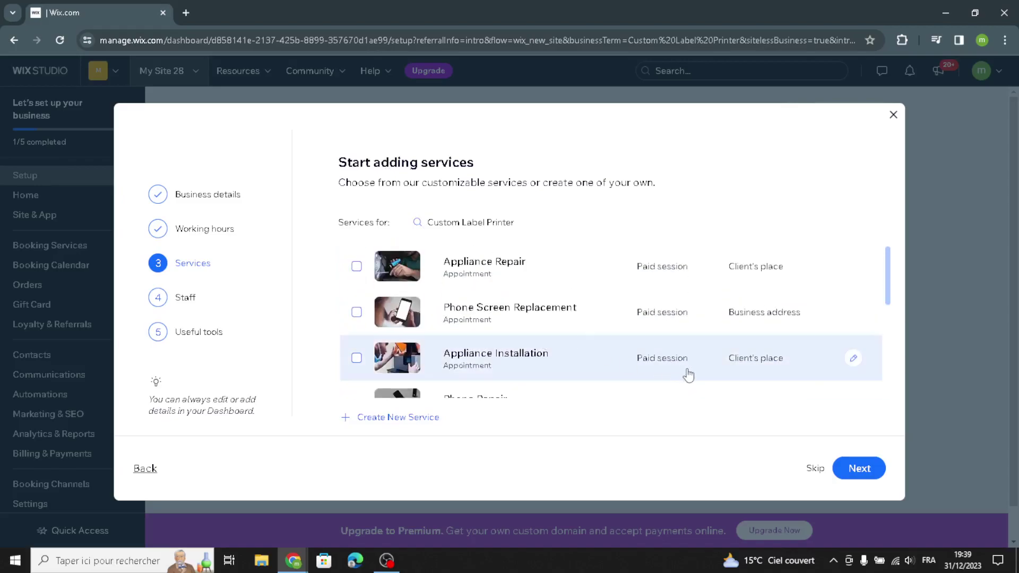
pyautogui.click(859, 468)
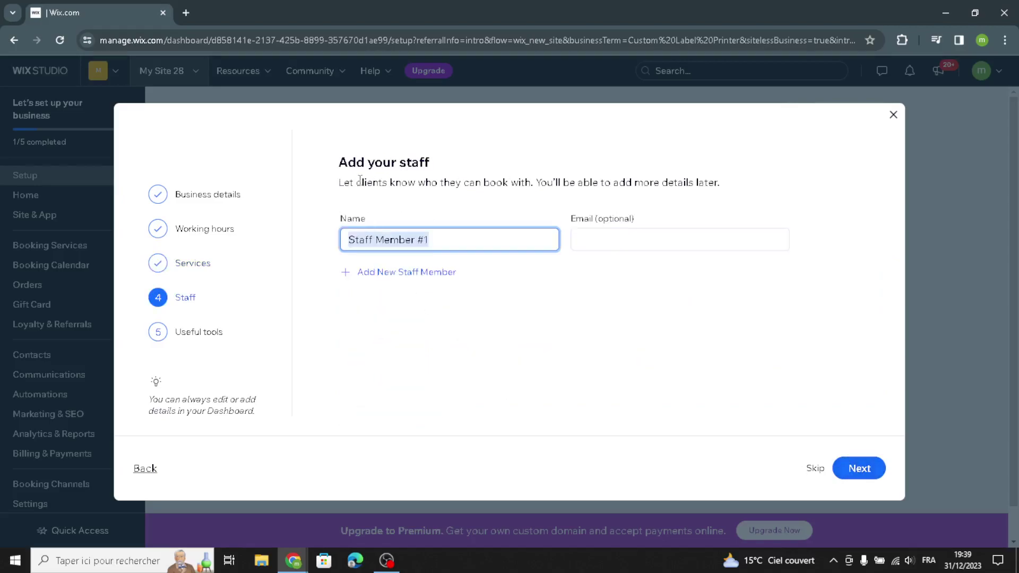
pyautogui.click(873, 474)
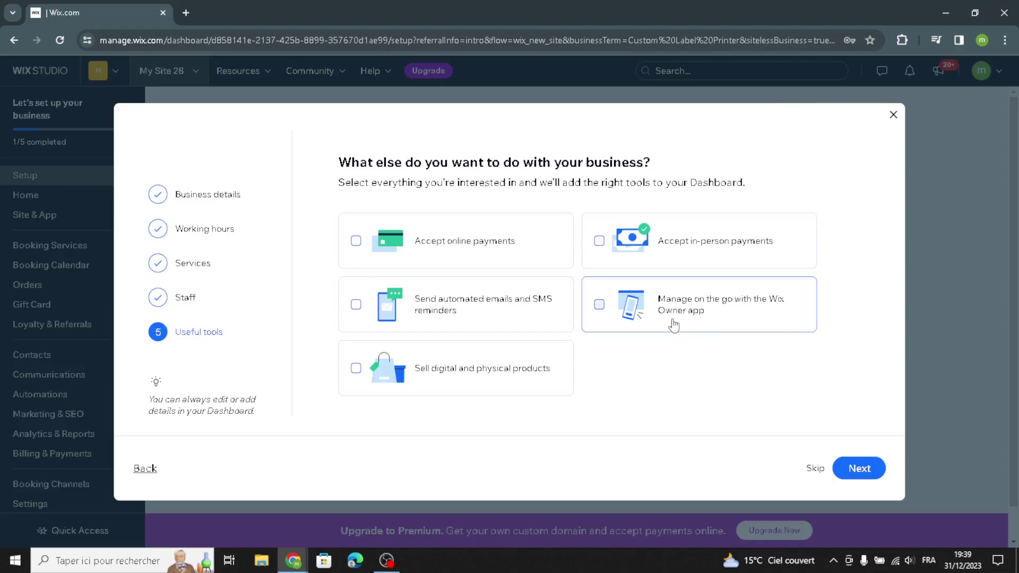
# Add tools for email and SMS reminders, digital and physical product sales, and in-person payments, and continue to the dashboard
pyautogui.click(423, 301)
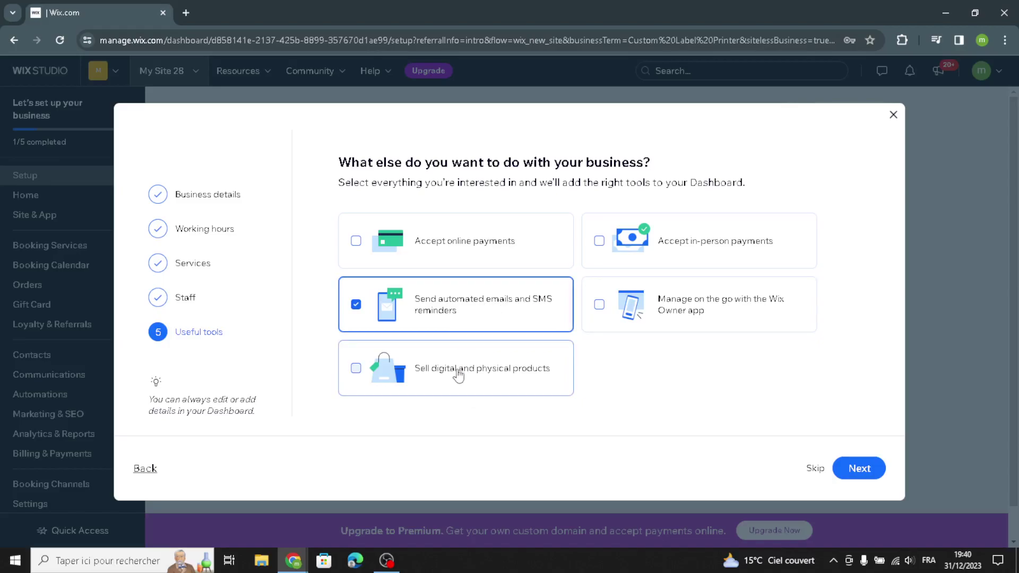
pyautogui.click(479, 378)
pyautogui.click(688, 254)
pyautogui.click(859, 469)
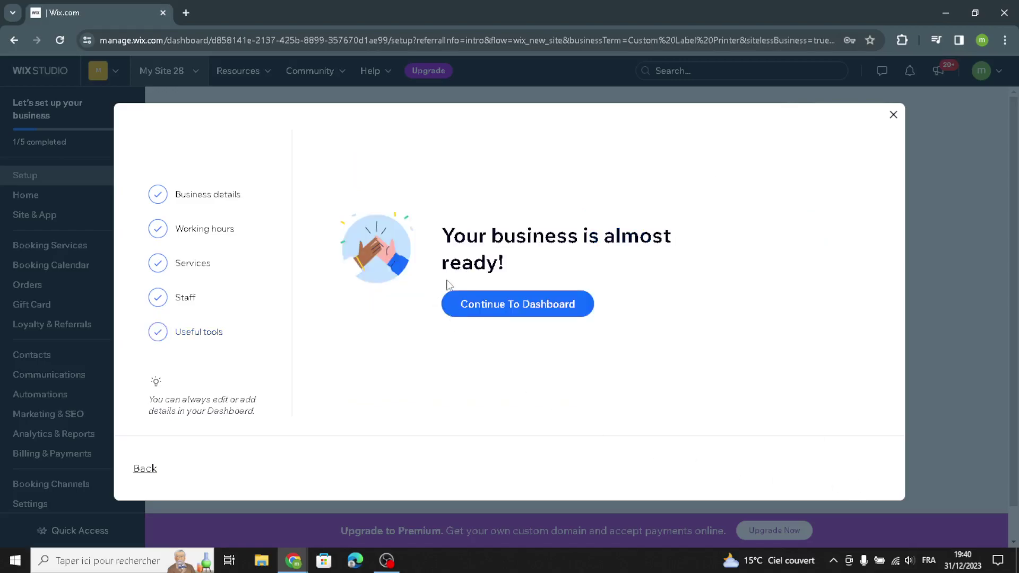
pyautogui.click(516, 313)
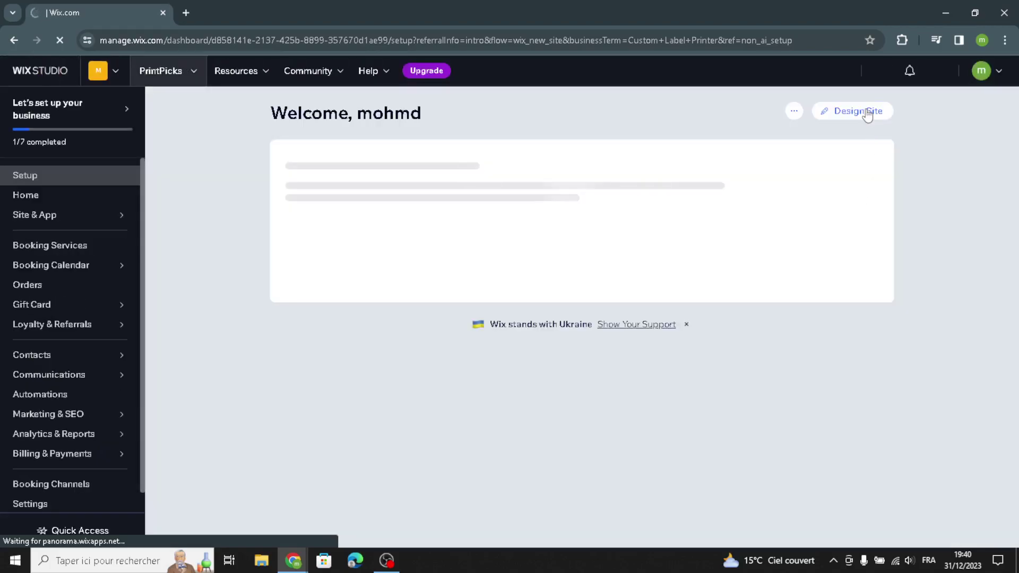
# Start designing the site by letting Wix create it, and accept the prefilled business info
pyautogui.click(867, 113)
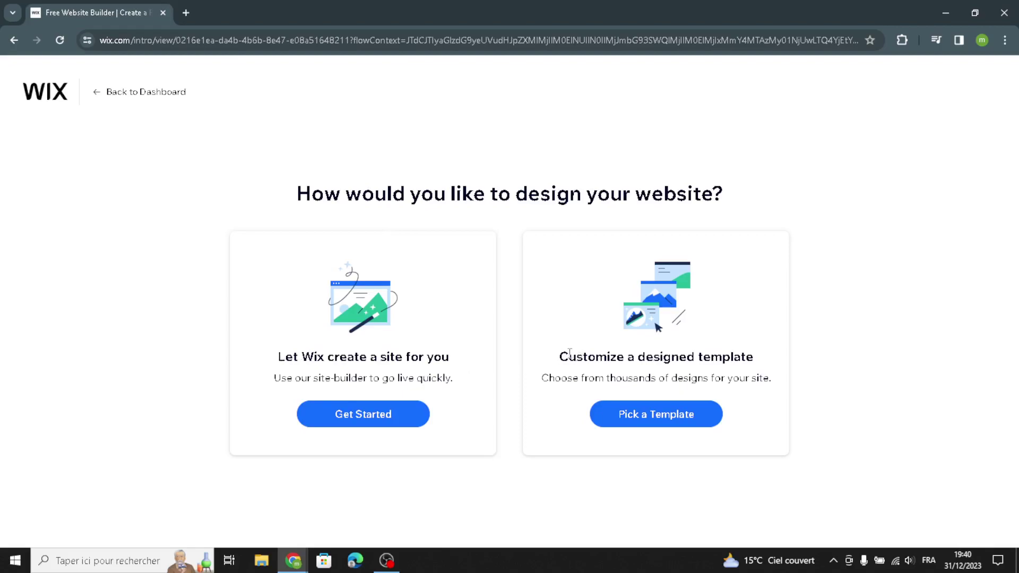
pyautogui.click(374, 418)
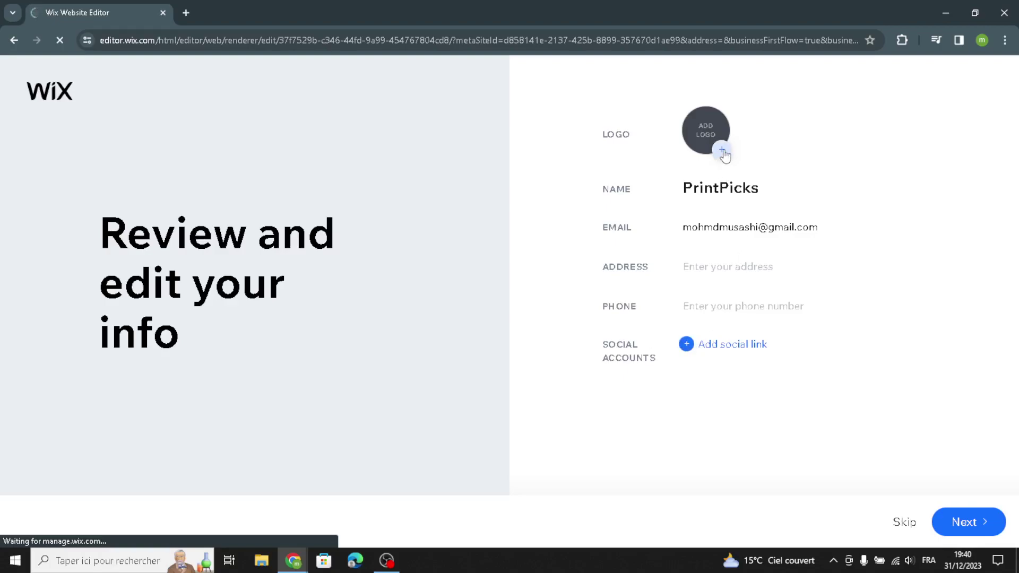
pyautogui.click(965, 521)
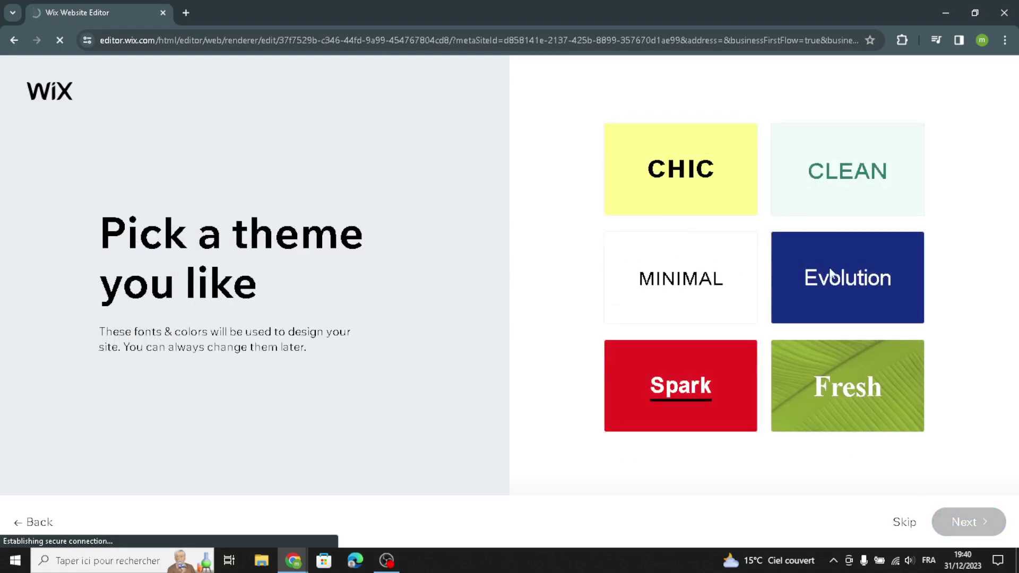
# Choose the Evolution theme for the site's fonts and colors
pyautogui.click(819, 208)
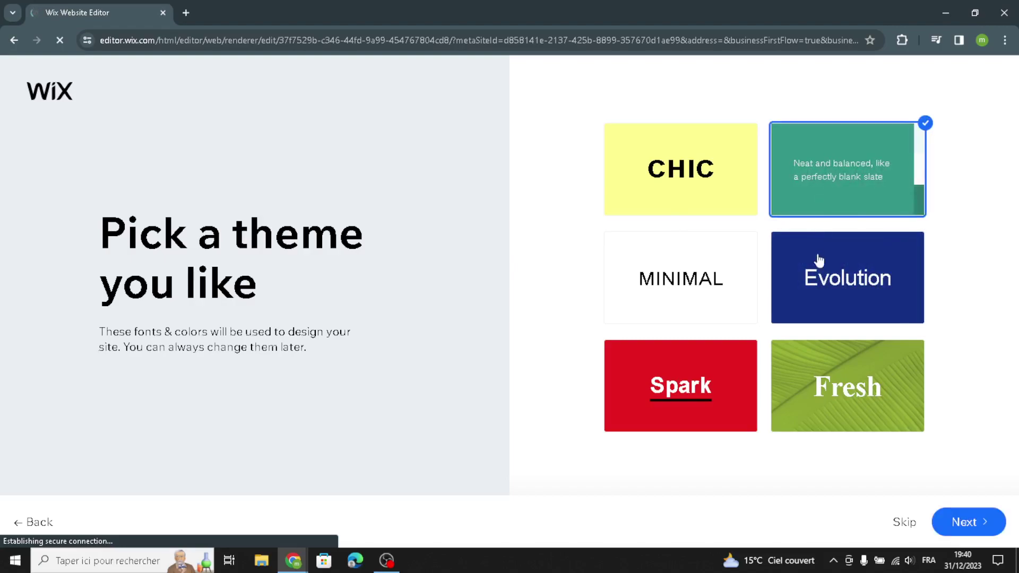
pyautogui.click(821, 277)
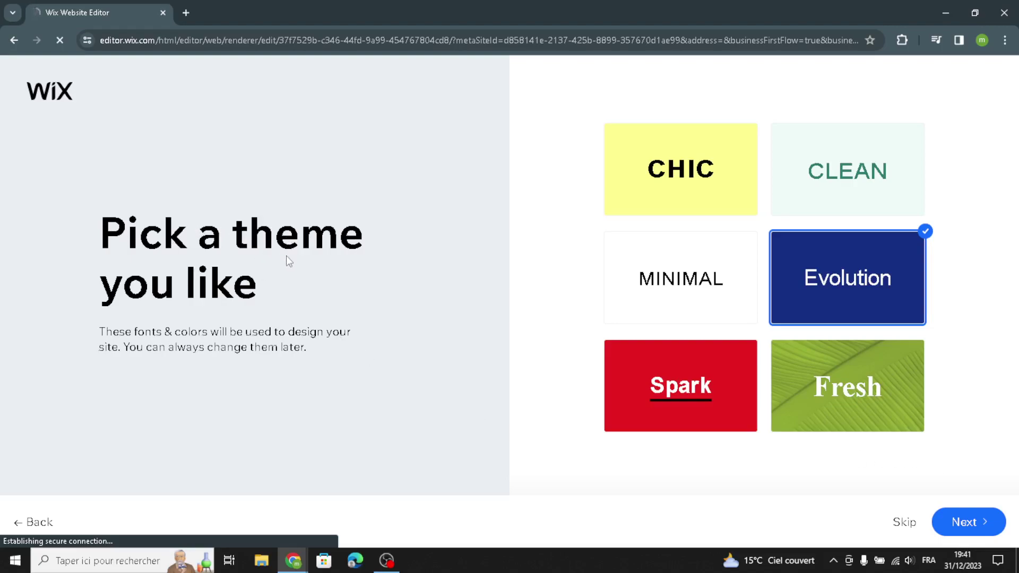
pyautogui.click(969, 528)
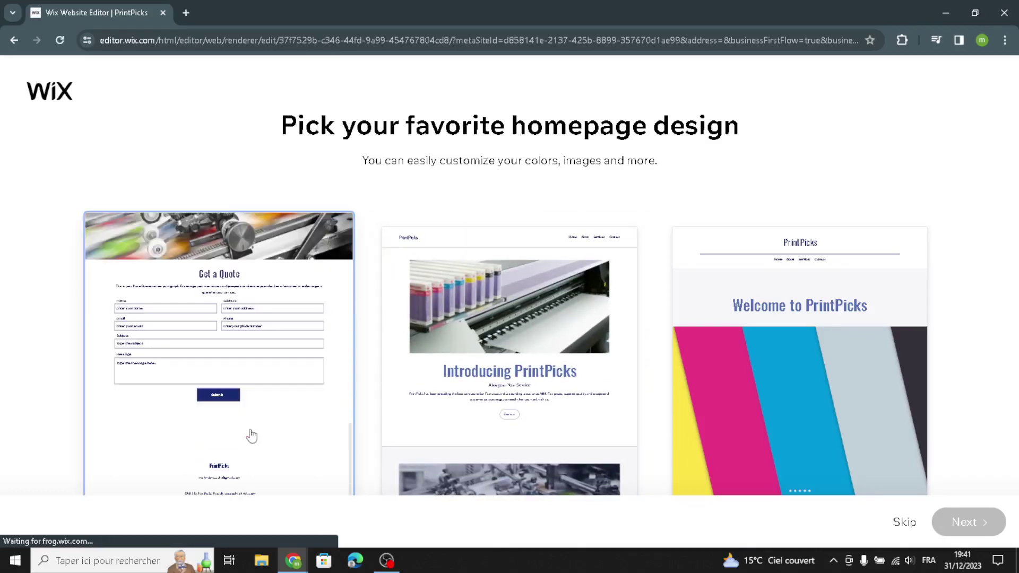
# Pick the homepage design with the paper rolls image, add no extra pages, and open the site in the editor
pyautogui.click(257, 397)
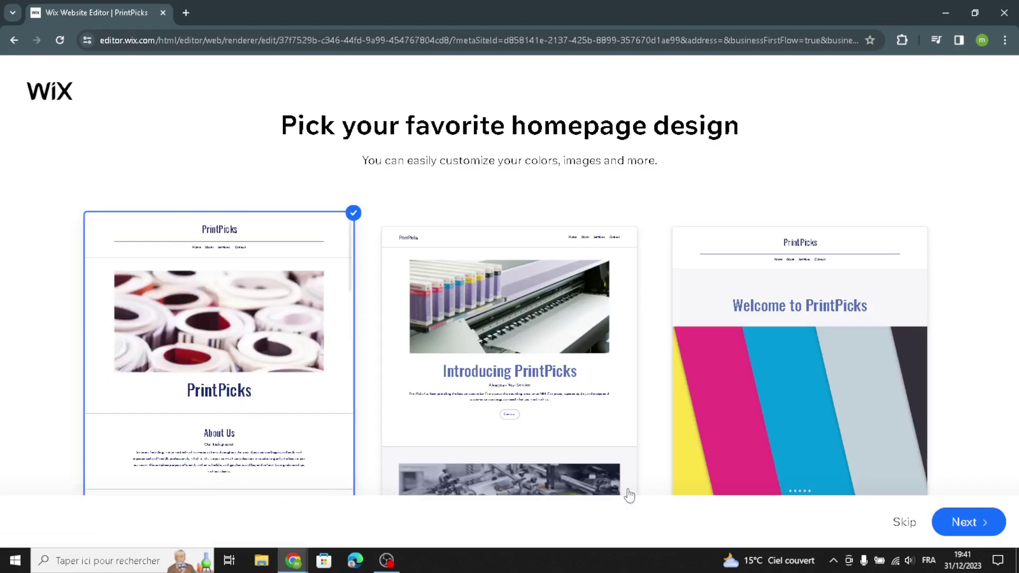
pyautogui.click(943, 524)
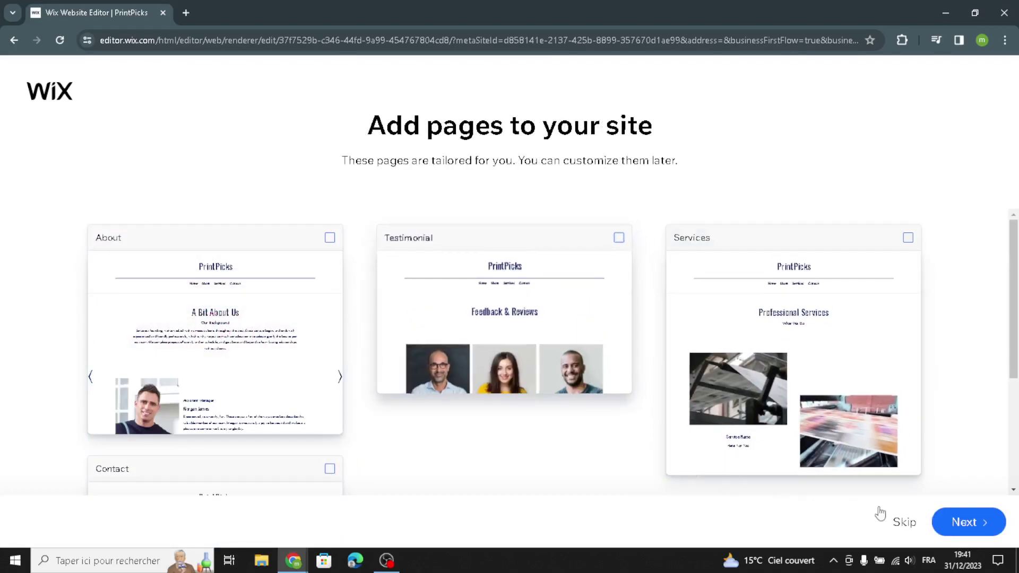
pyautogui.click(956, 537)
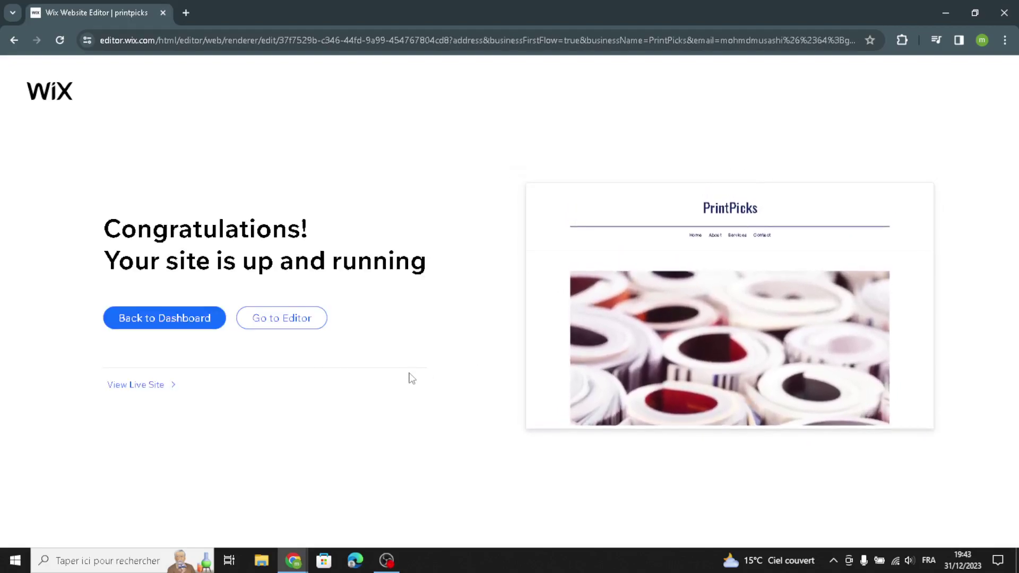
pyautogui.click(313, 330)
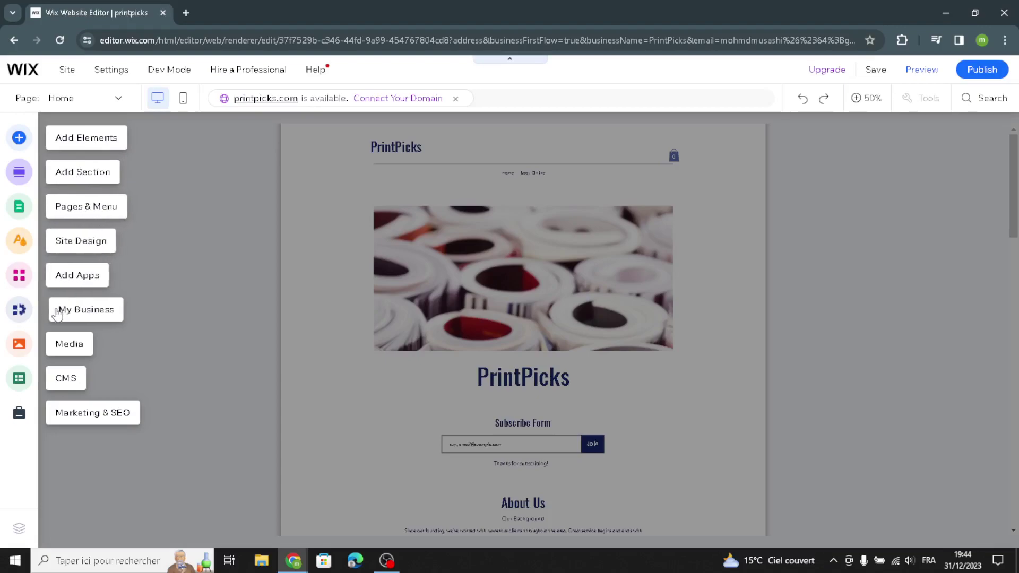
# Browse the text elements available to add, covering themed text, titles, paragraphs and text masks
pyautogui.click(85, 139)
pyautogui.click(75, 180)
pyautogui.click(79, 166)
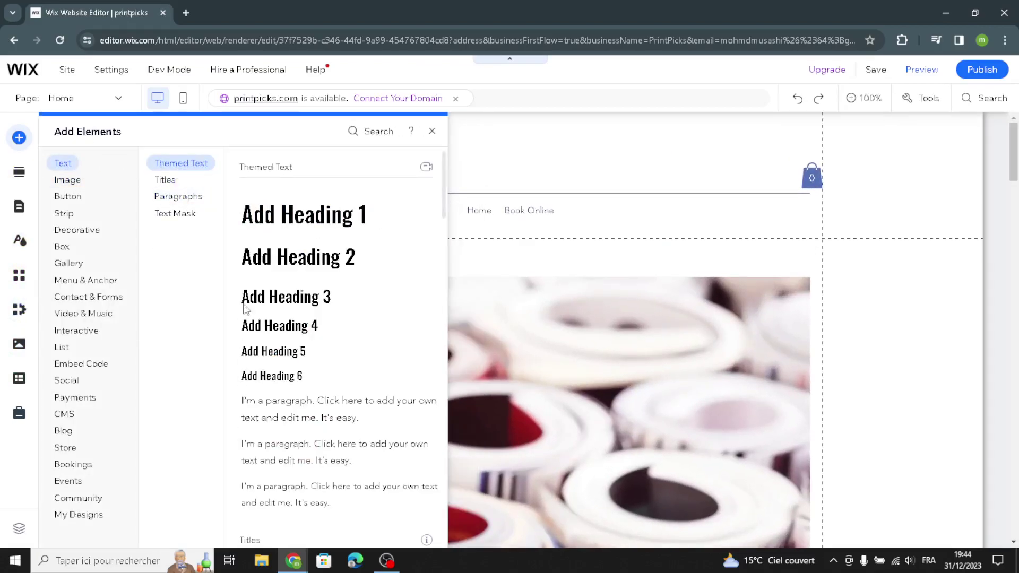
pyautogui.click(164, 180)
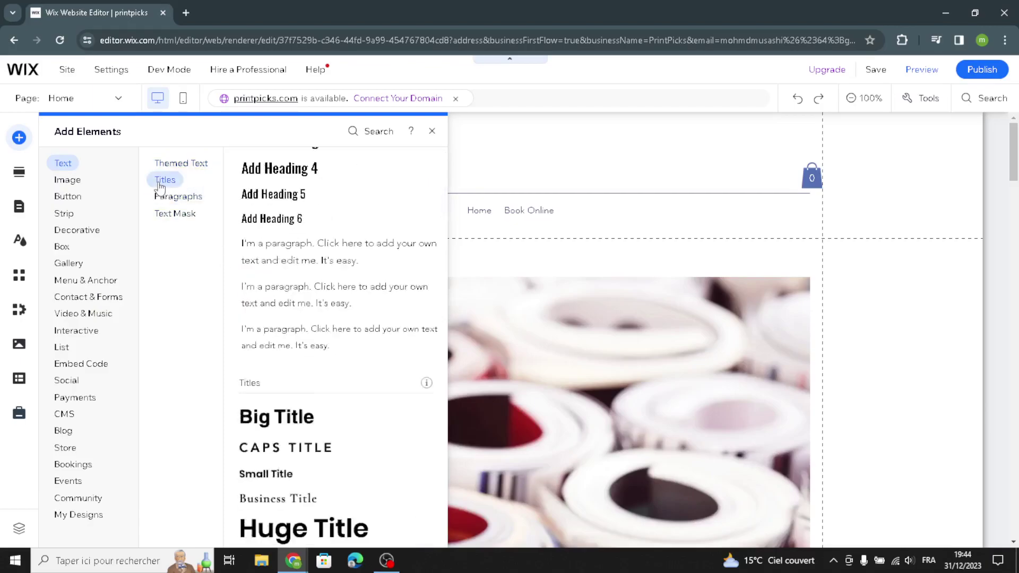
pyautogui.click(201, 197)
pyautogui.click(189, 217)
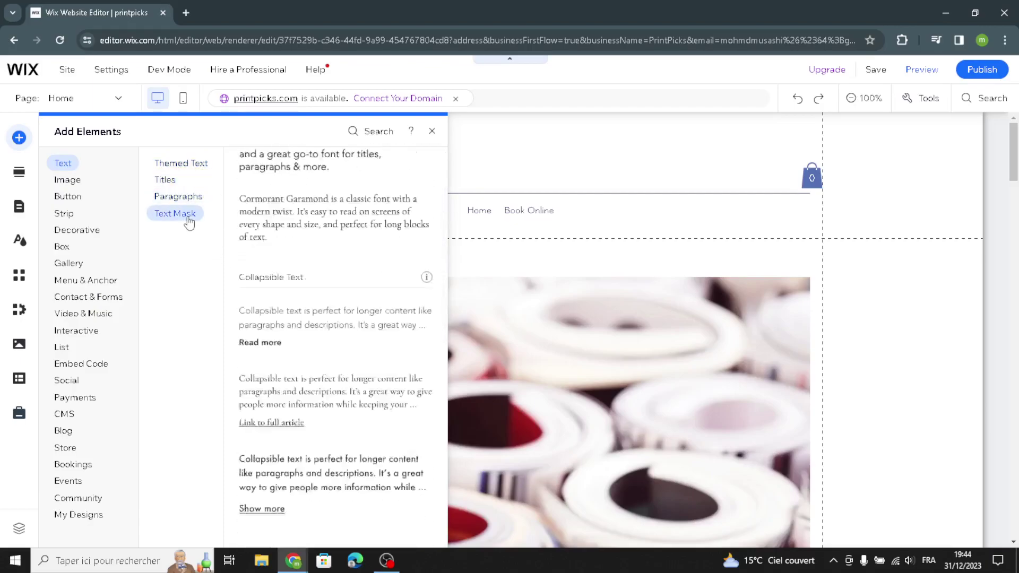
# Browse the free Wix images and the text, icon and image button styles available to add
pyautogui.click(67, 181)
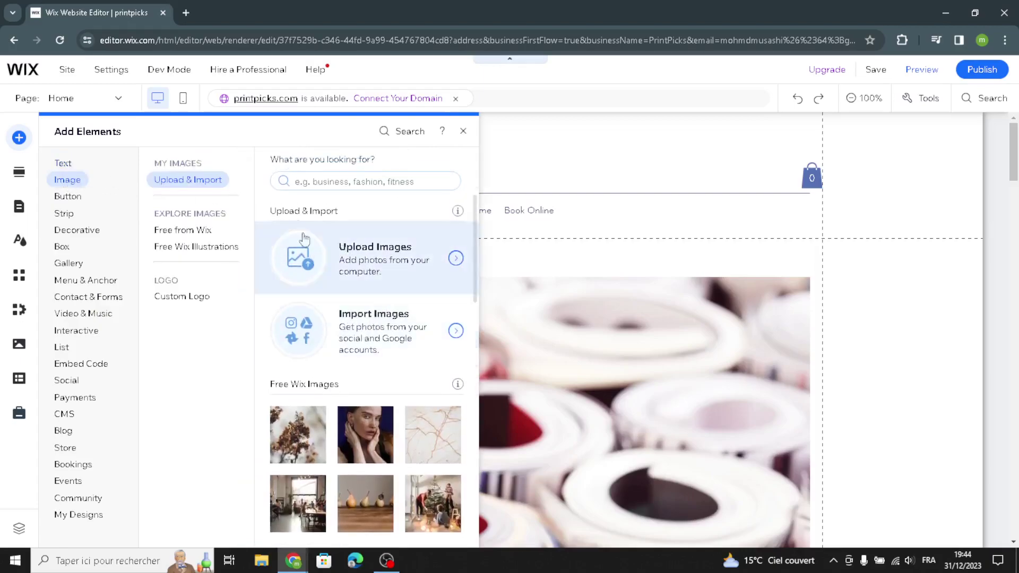
pyautogui.click(180, 229)
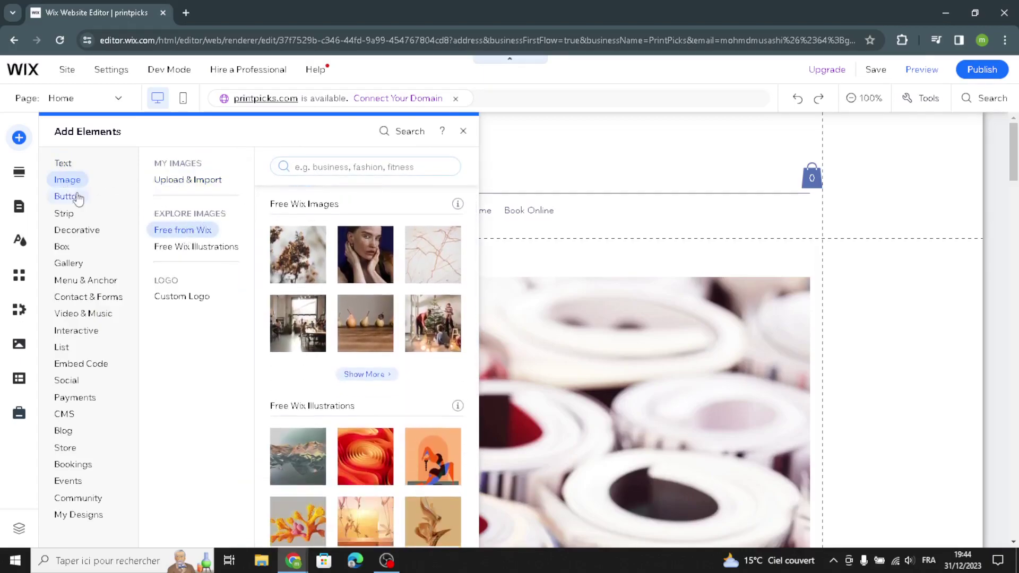
pyautogui.click(68, 197)
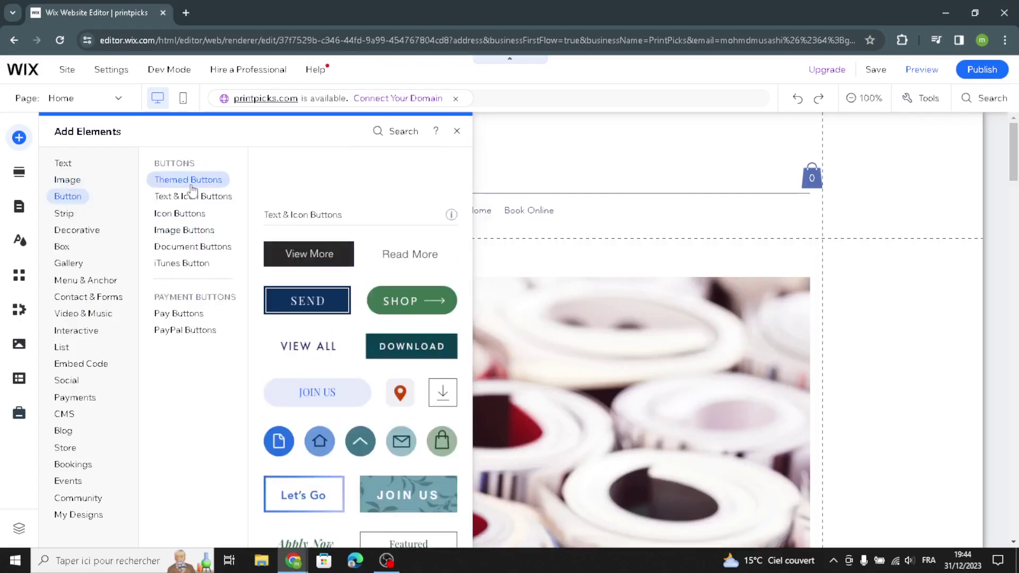
pyautogui.click(169, 201)
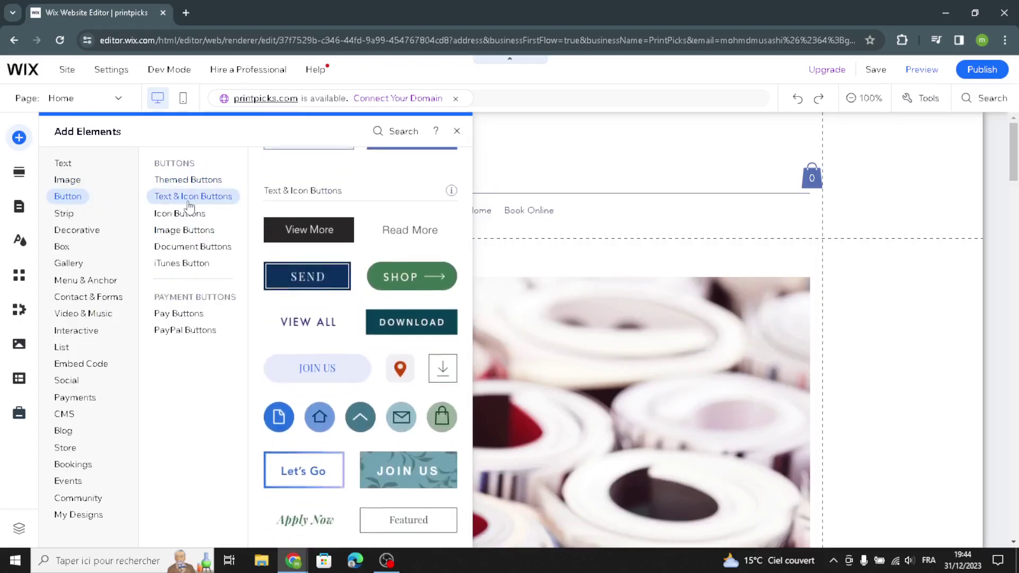
pyautogui.click(170, 215)
pyautogui.click(170, 230)
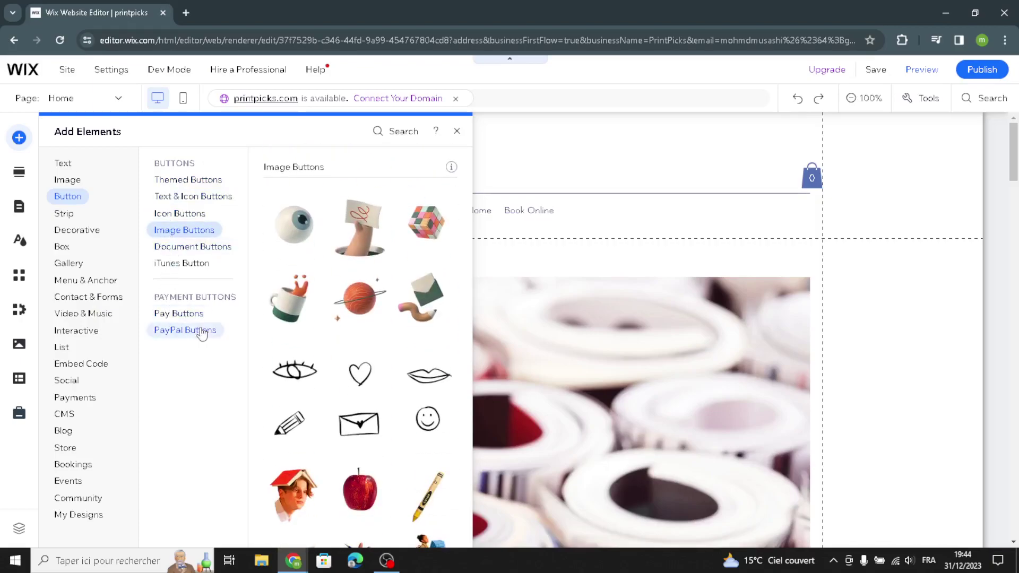
# Look through the decorative elements, including basic shapes, arrows and vertical lines, and return to the image elements
pyautogui.click(88, 236)
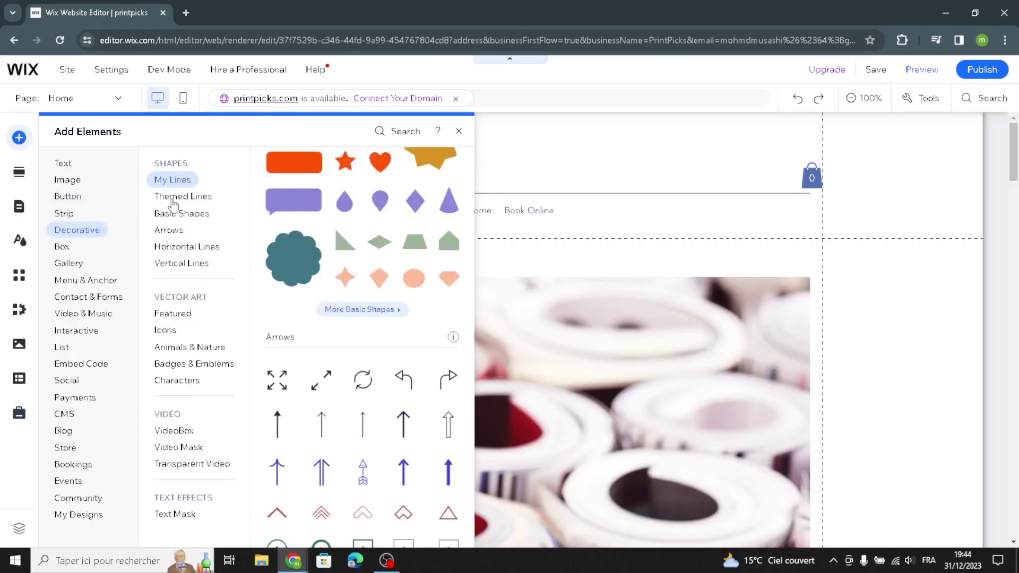
pyautogui.click(165, 214)
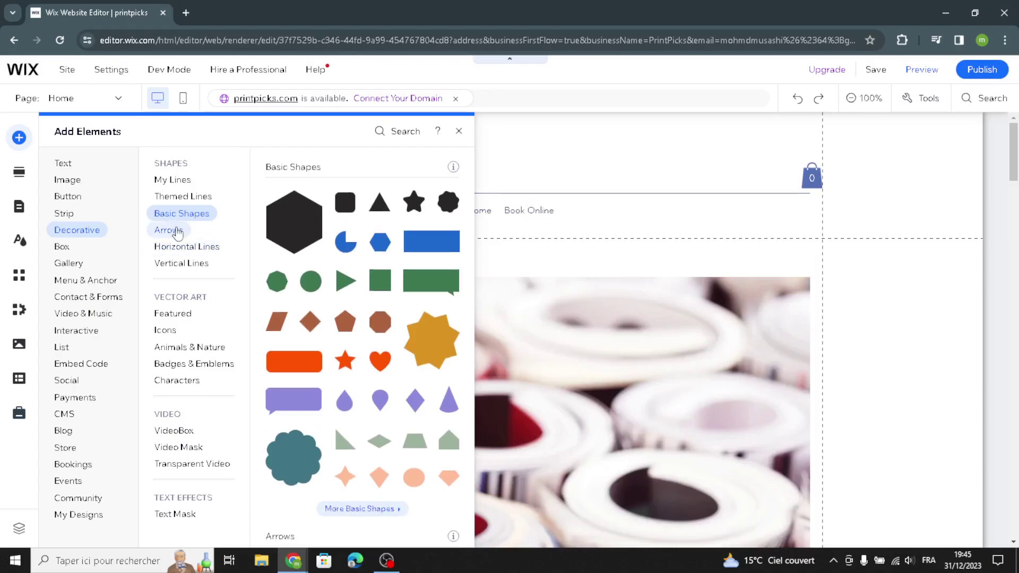
pyautogui.click(177, 234)
pyautogui.click(171, 266)
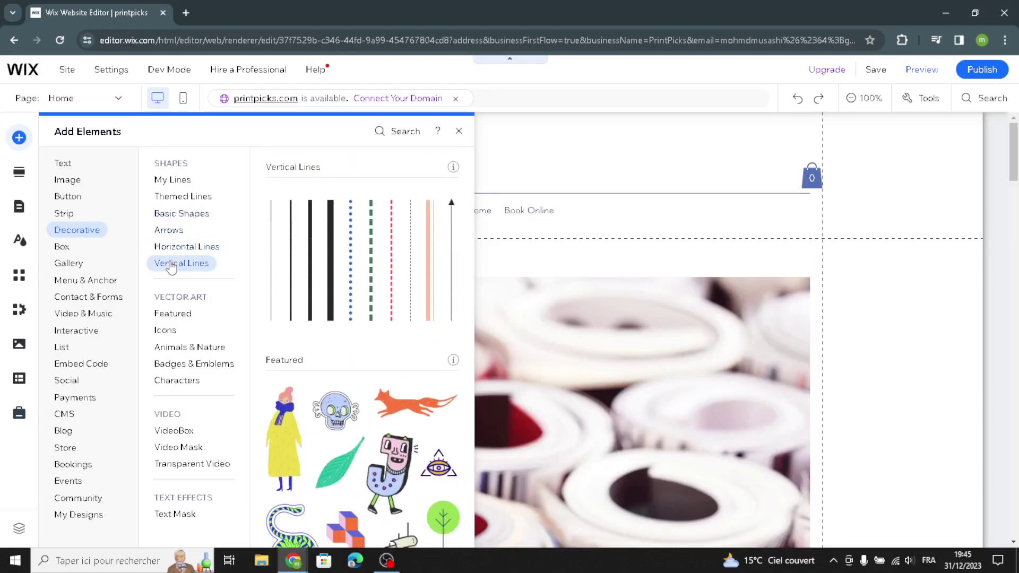
pyautogui.click(59, 179)
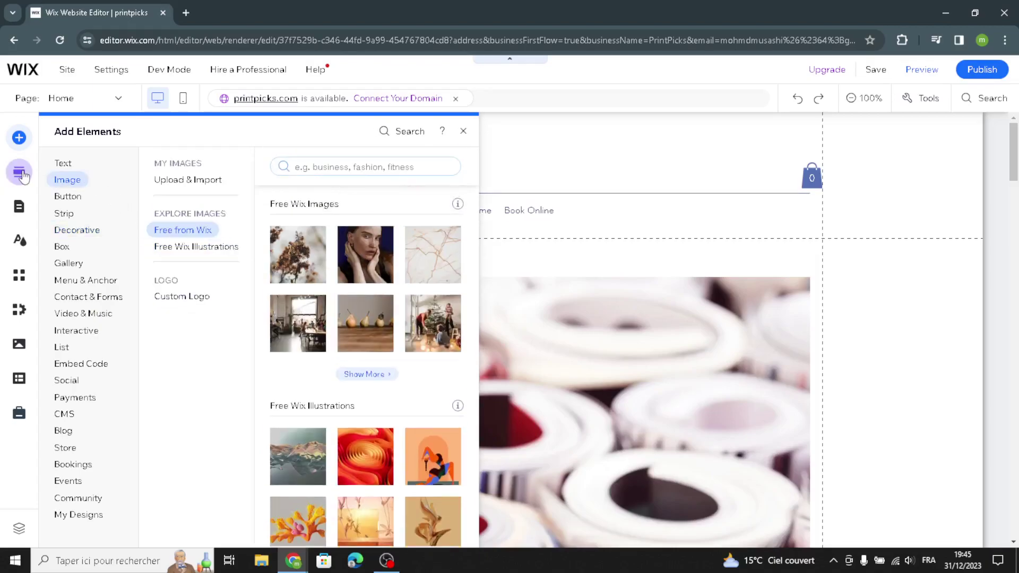
# Review the Welcome section templates and the site design options for theme, background and page transitions
pyautogui.click(20, 173)
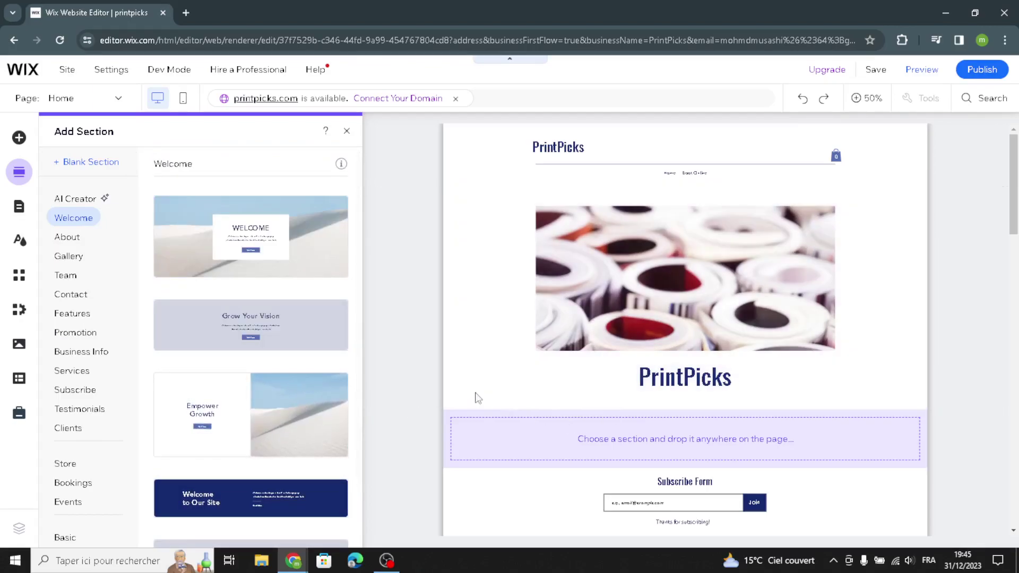
pyautogui.click(19, 242)
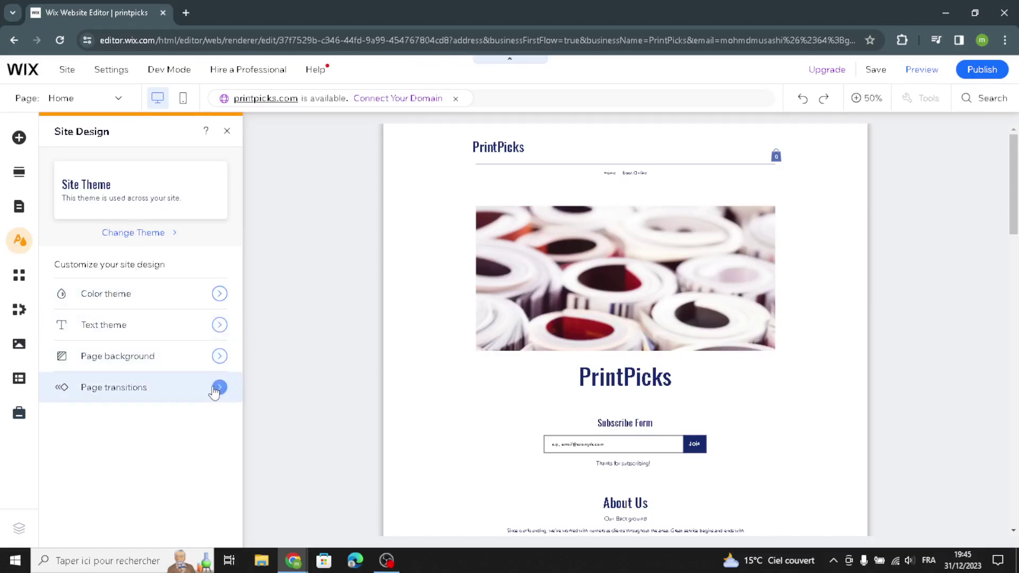
pyautogui.click(227, 132)
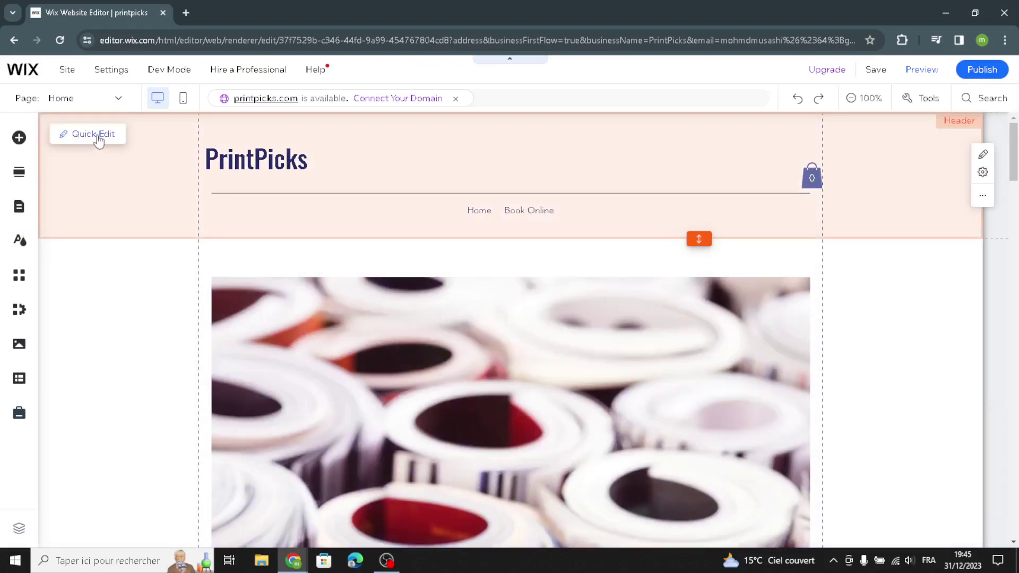
# Inspect the quick edit options for the header and the Welcome section
pyautogui.click(97, 135)
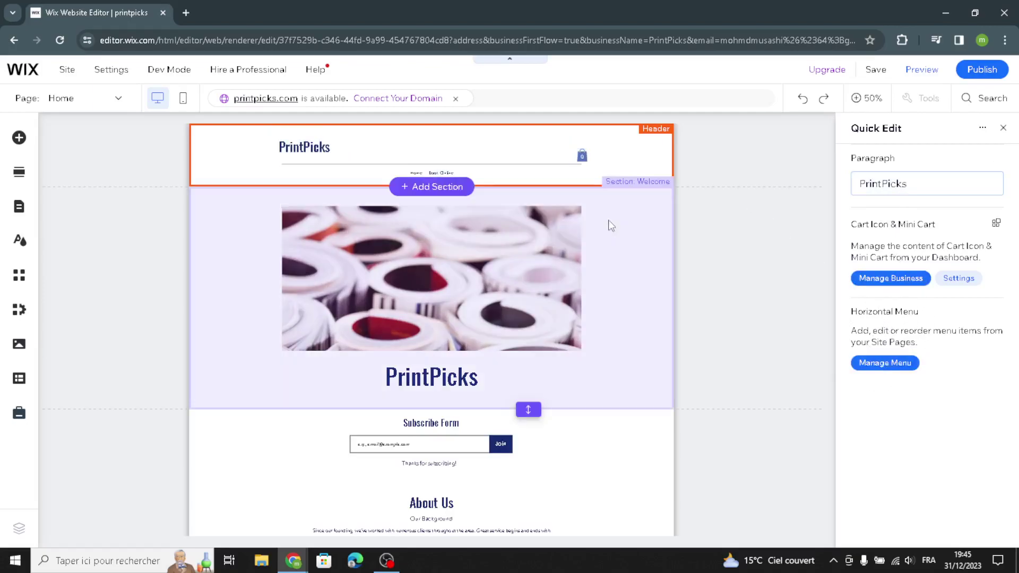
pyautogui.click(593, 296)
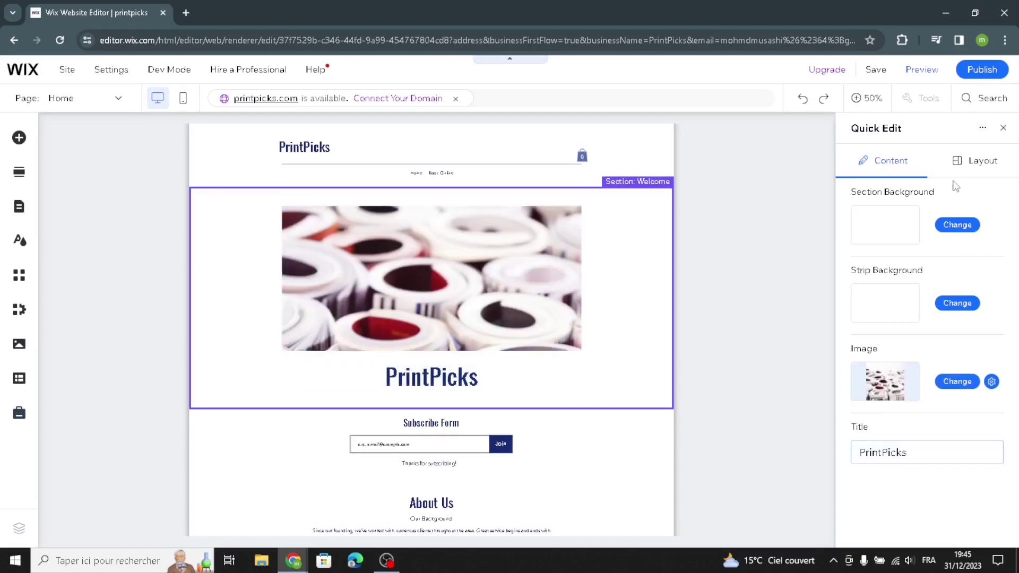
pyautogui.click(1002, 137)
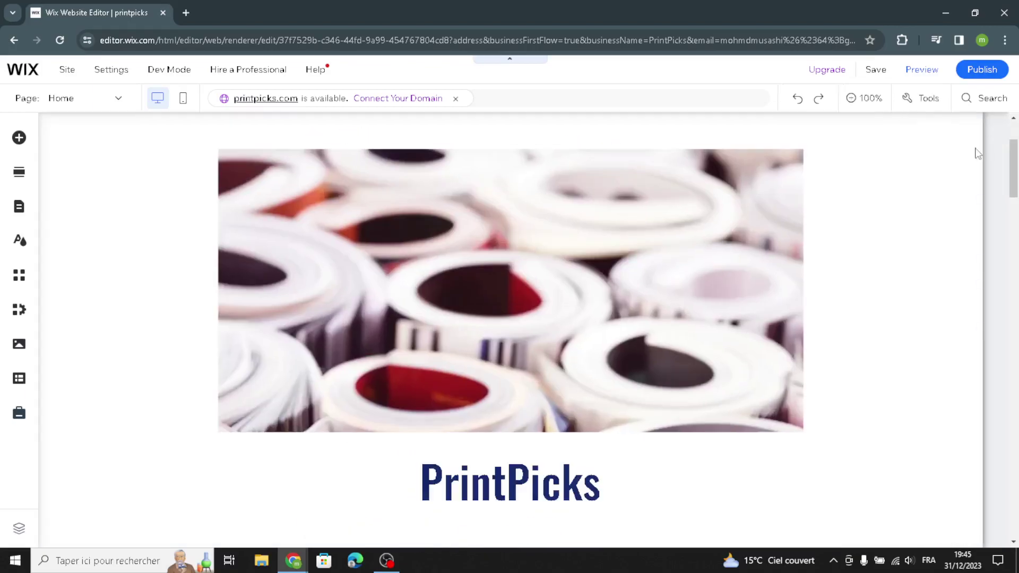
# Set the Welcome strip's background to the light blue-grey theme color #C5CADB
pyautogui.click(107, 233)
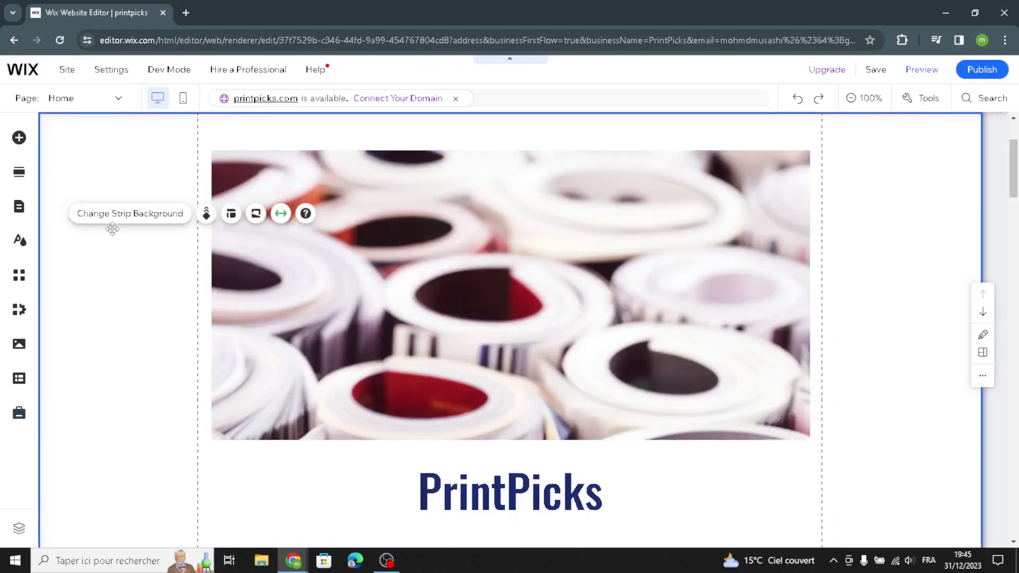
pyautogui.click(119, 214)
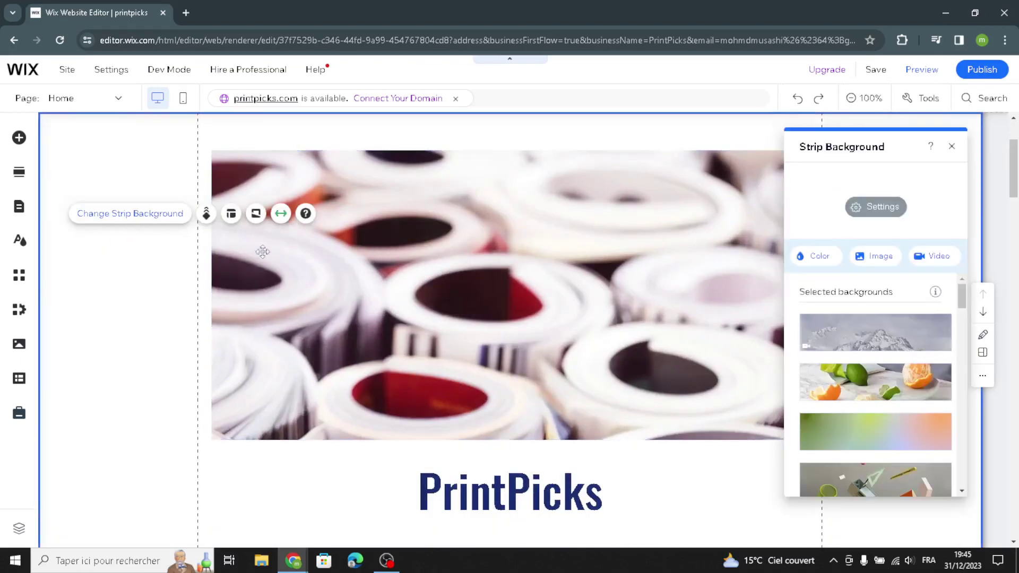
pyautogui.click(832, 261)
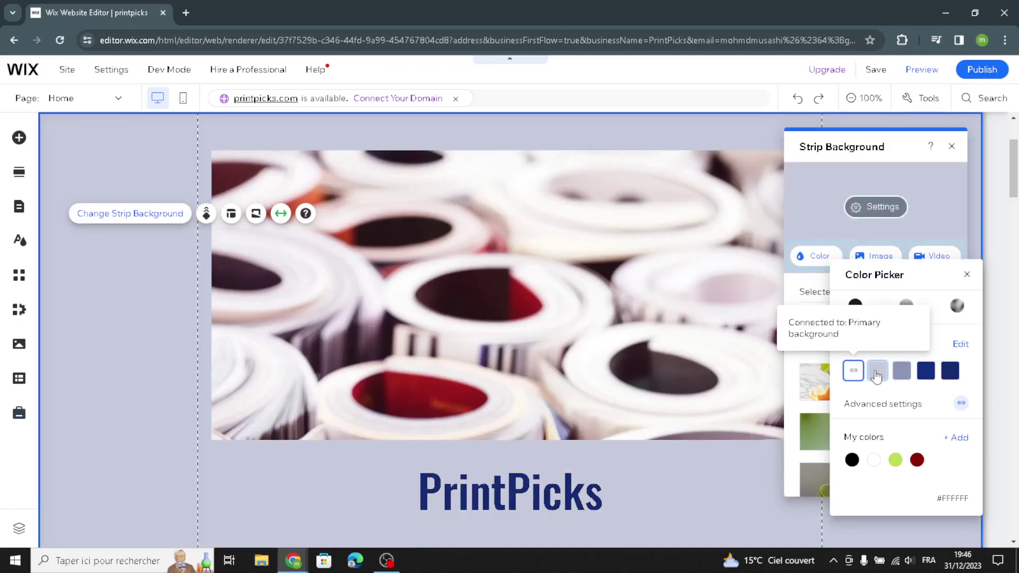
pyautogui.click(877, 375)
pyautogui.click(155, 392)
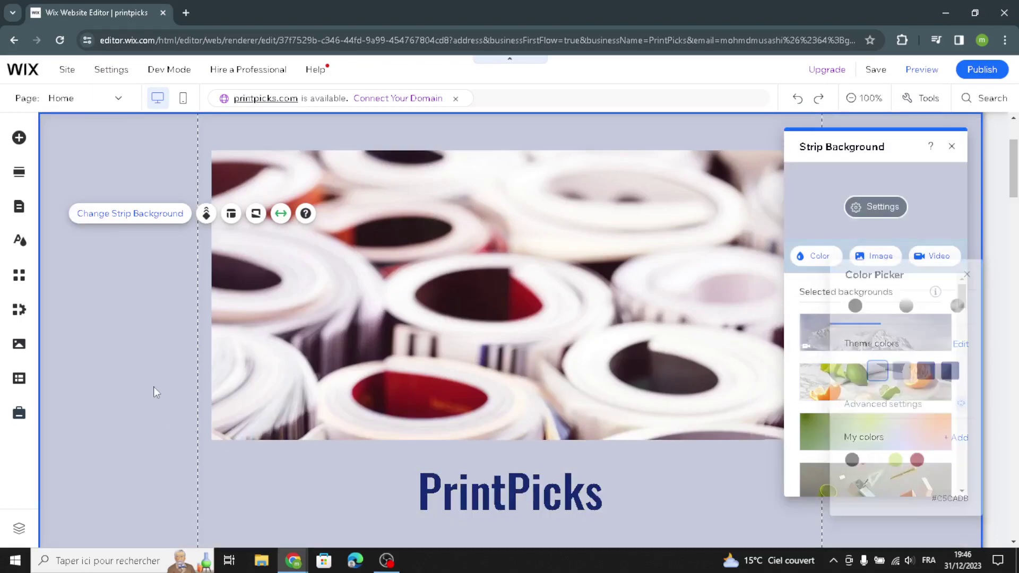
pyautogui.click(951, 146)
# Open the form settings of the Subscribe Form below the Welcome section
pyautogui.scroll(-7, 791, 377)
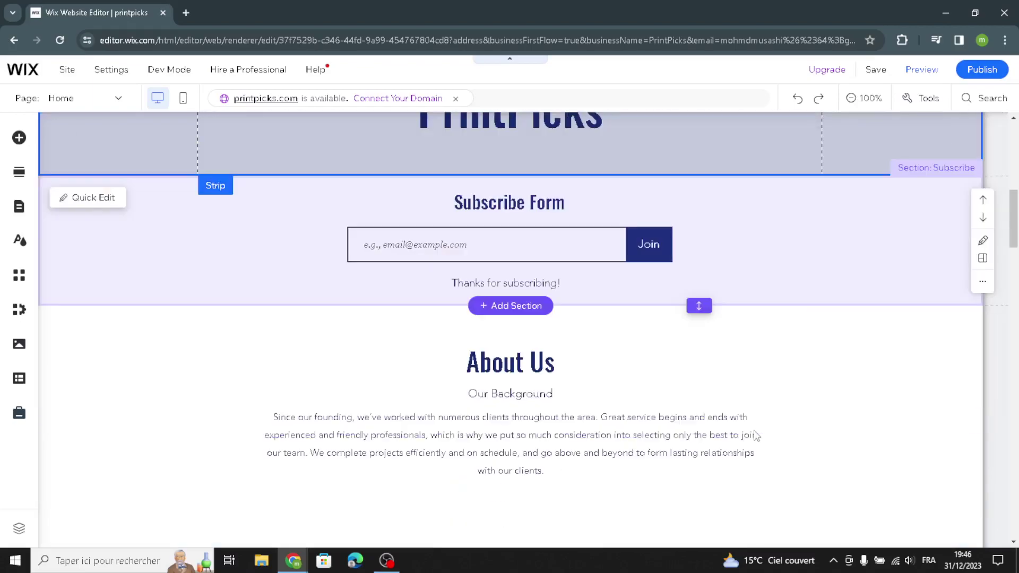
pyautogui.scroll(1, 688, 331)
pyautogui.click(799, 329)
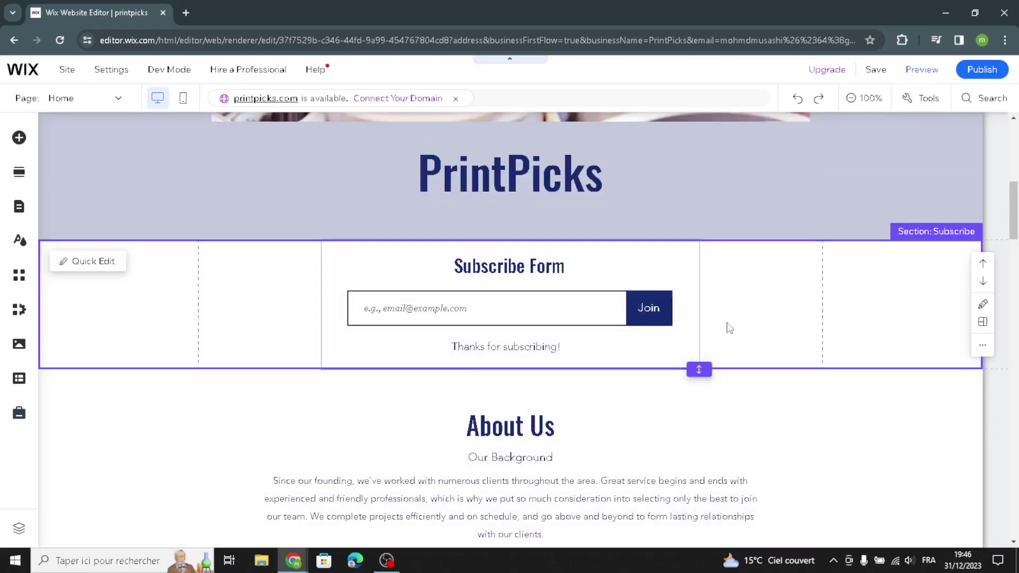
pyautogui.click(392, 300)
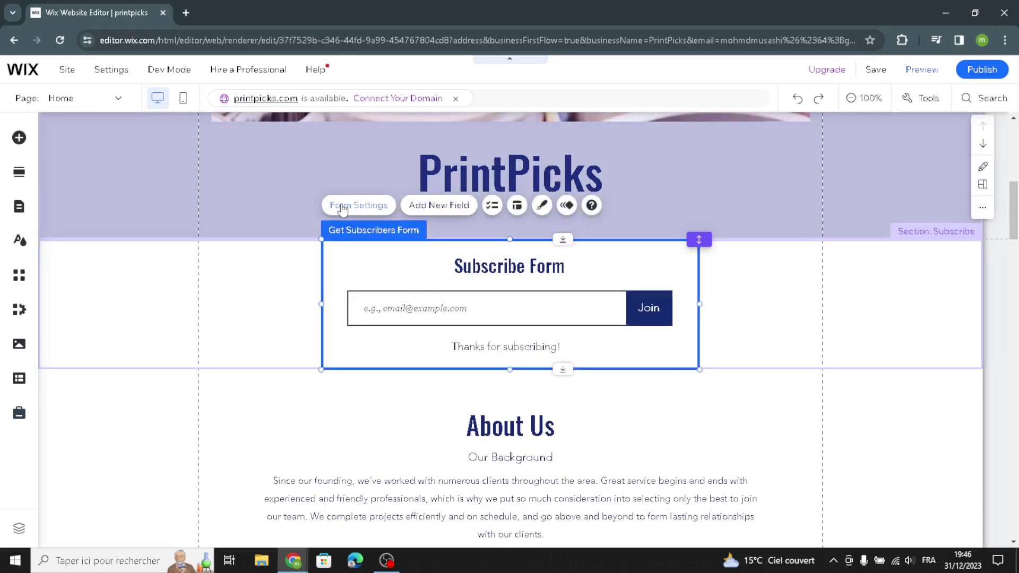
pyautogui.click(380, 210)
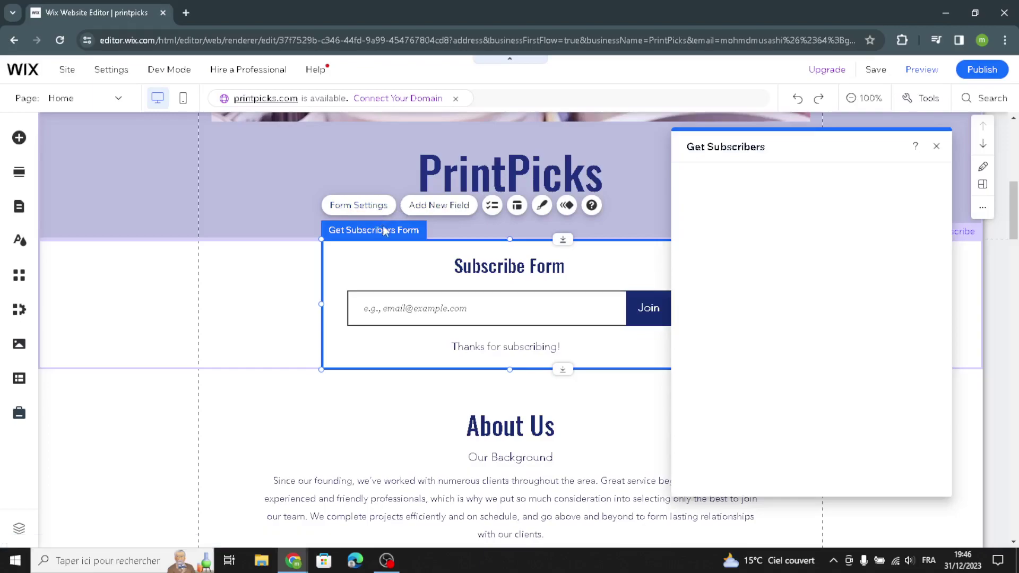